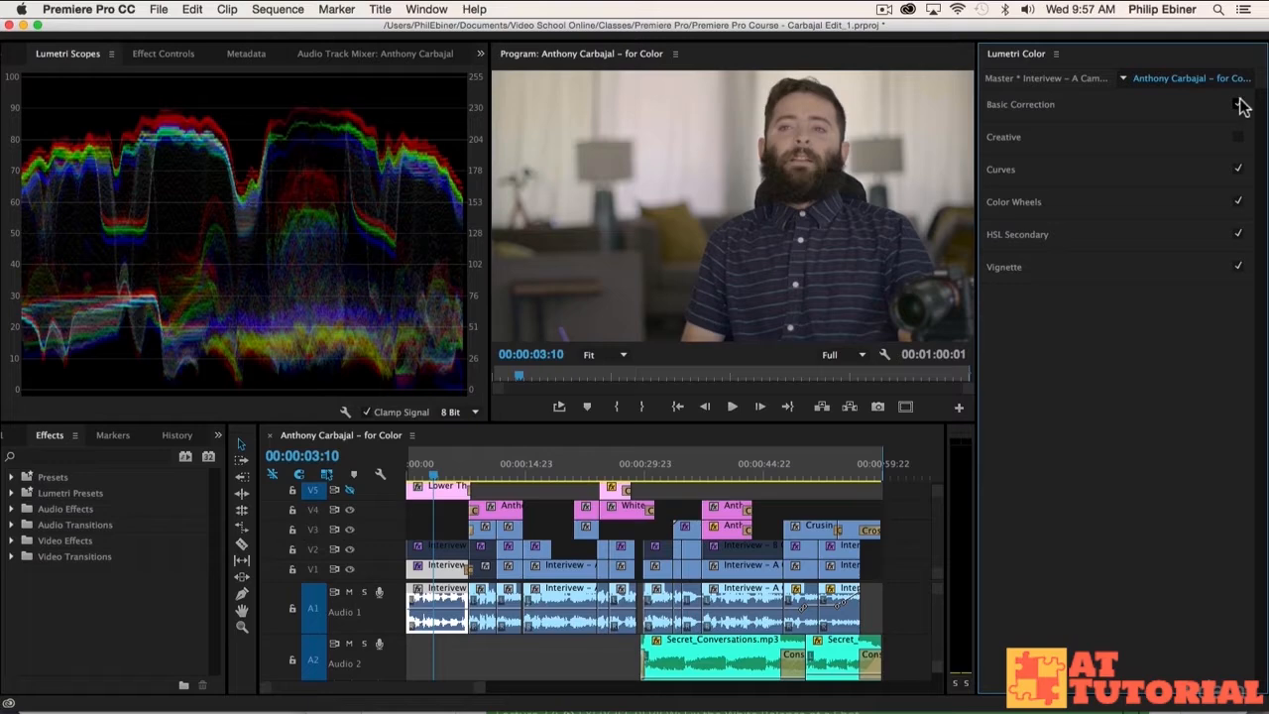
# Turn off Basic Correction and shape the white RGB curve into an S-curve with lowered shadows and raised highlights.
pyautogui.click(1238, 105)
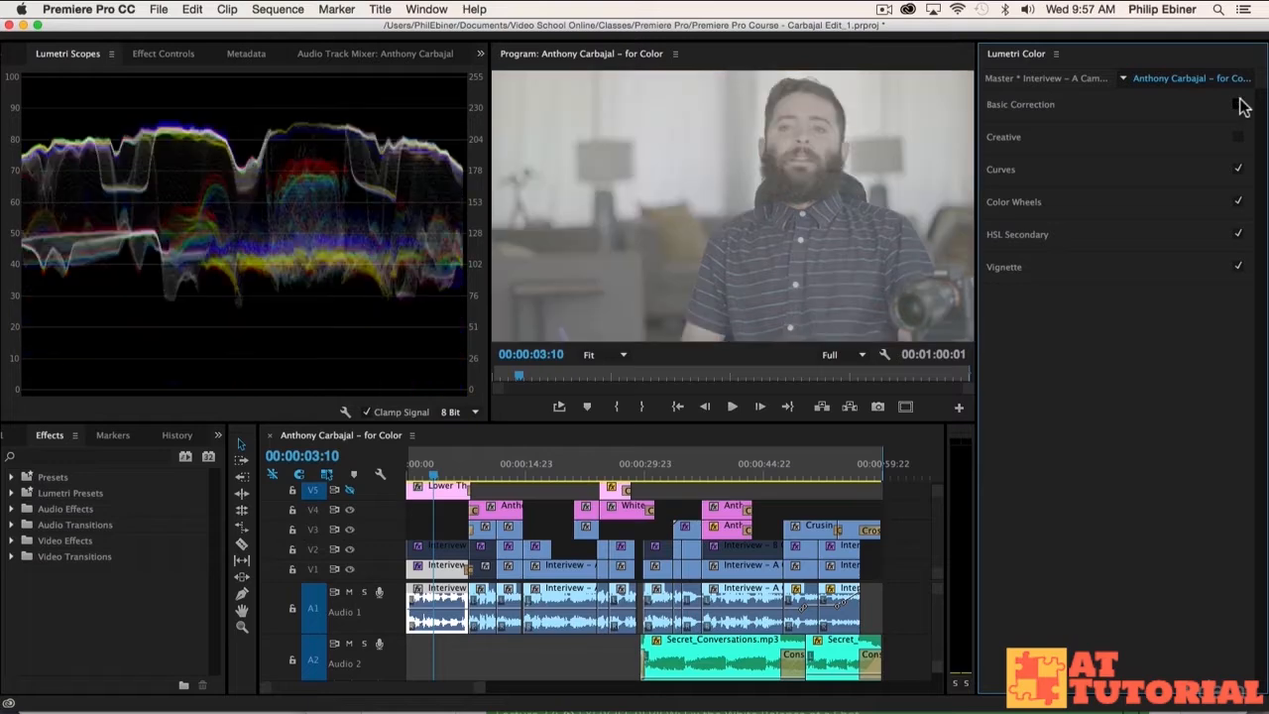
pyautogui.click(1013, 170)
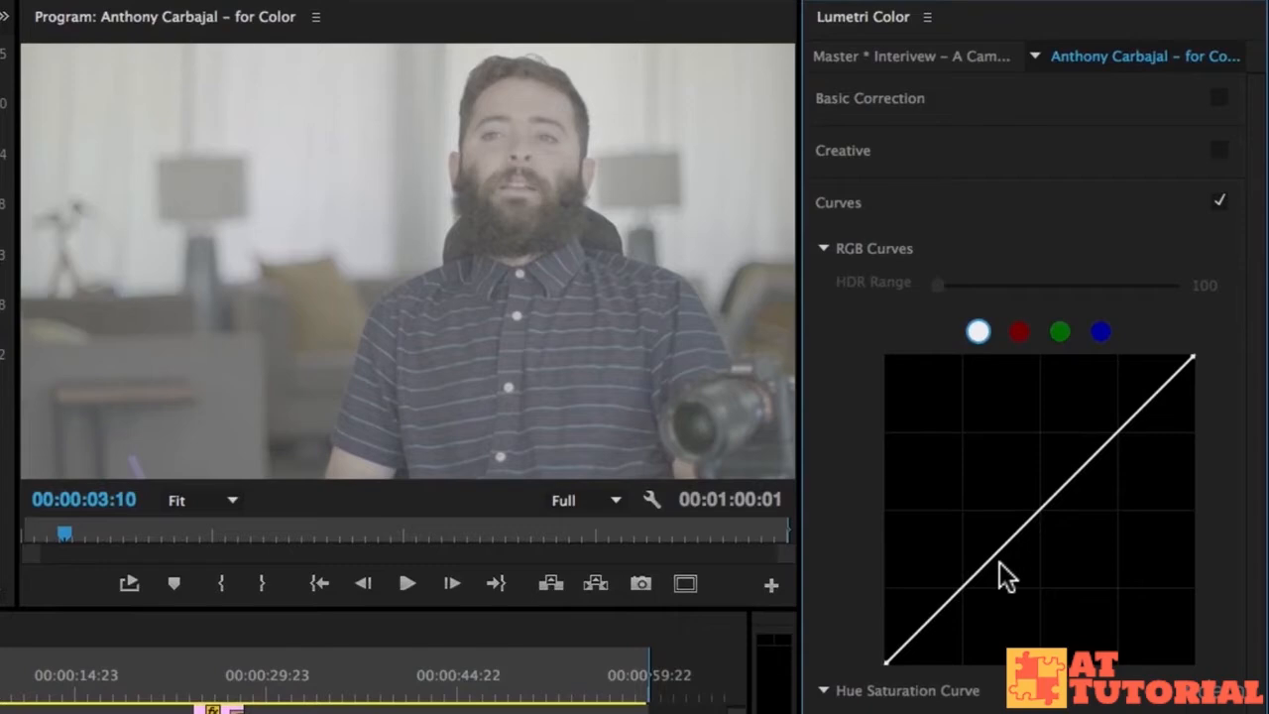
pyautogui.click(1096, 391)
pyautogui.moveTo(994, 558); pyautogui.dragTo(981, 620)
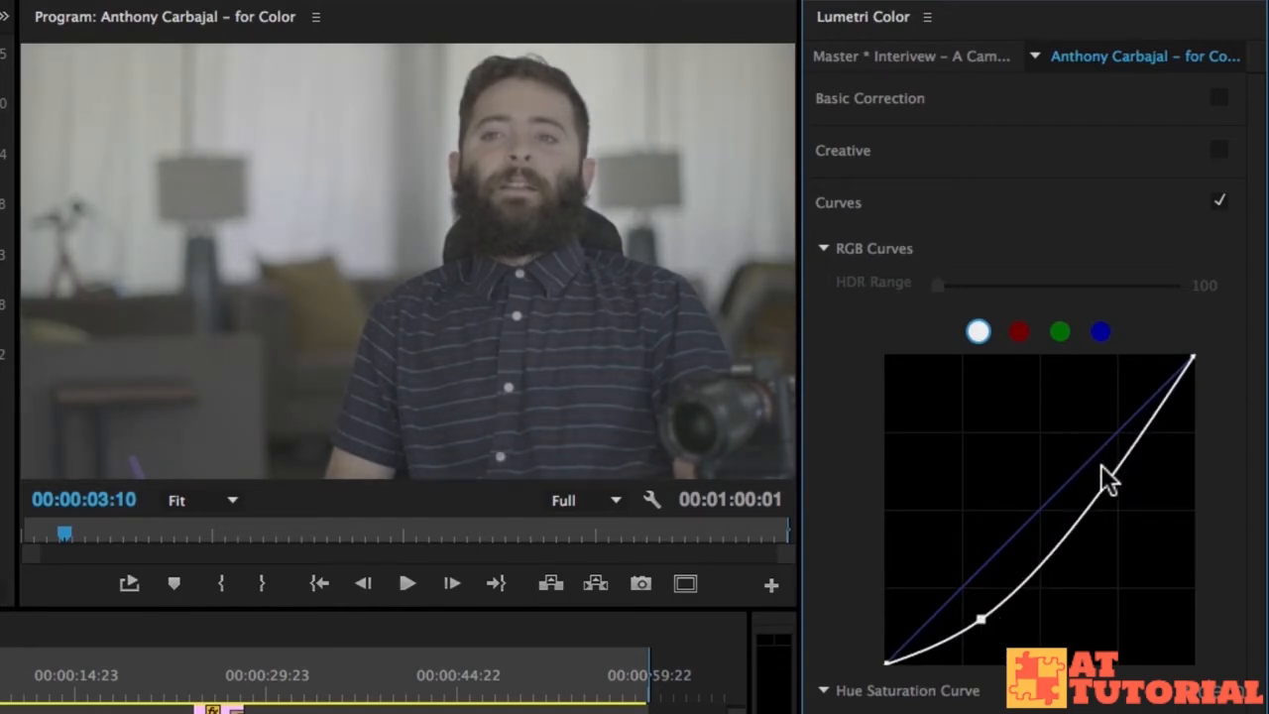
pyautogui.moveTo(1117, 474); pyautogui.dragTo(1099, 434)
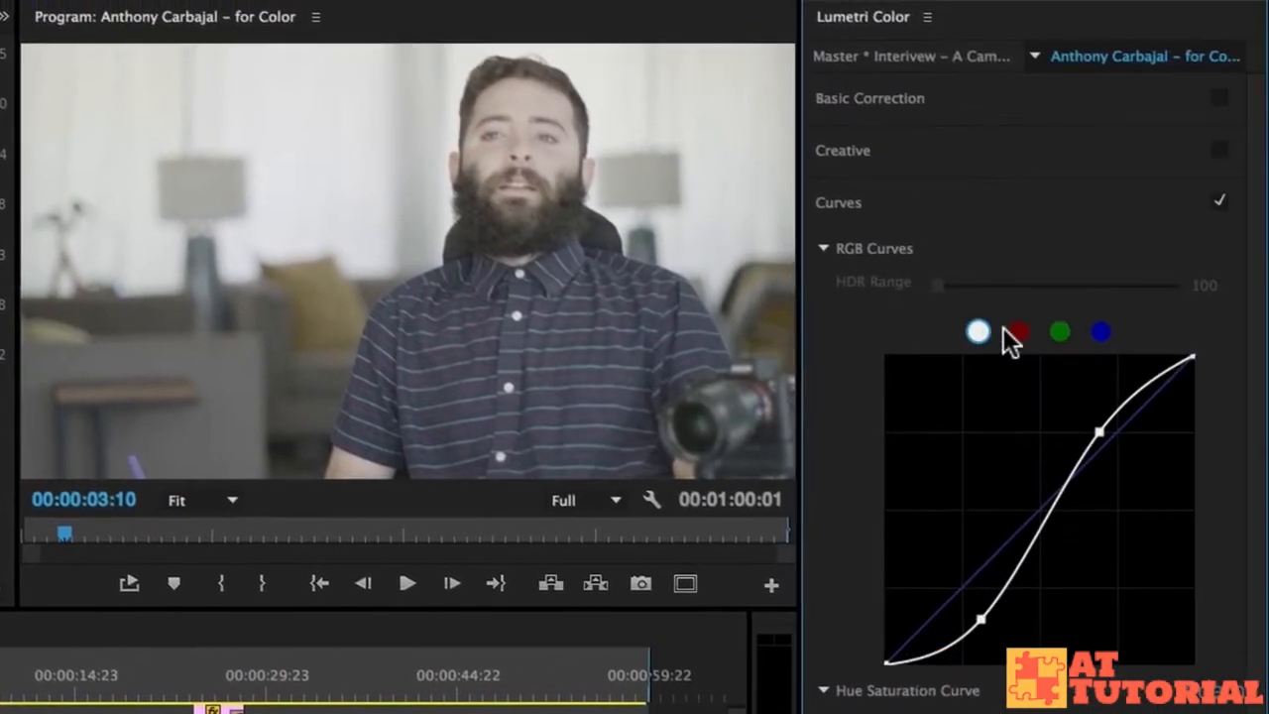
# Bow the red channel's RGB curve upward through the midtones and reset it to a straight line.
pyautogui.click(1019, 331)
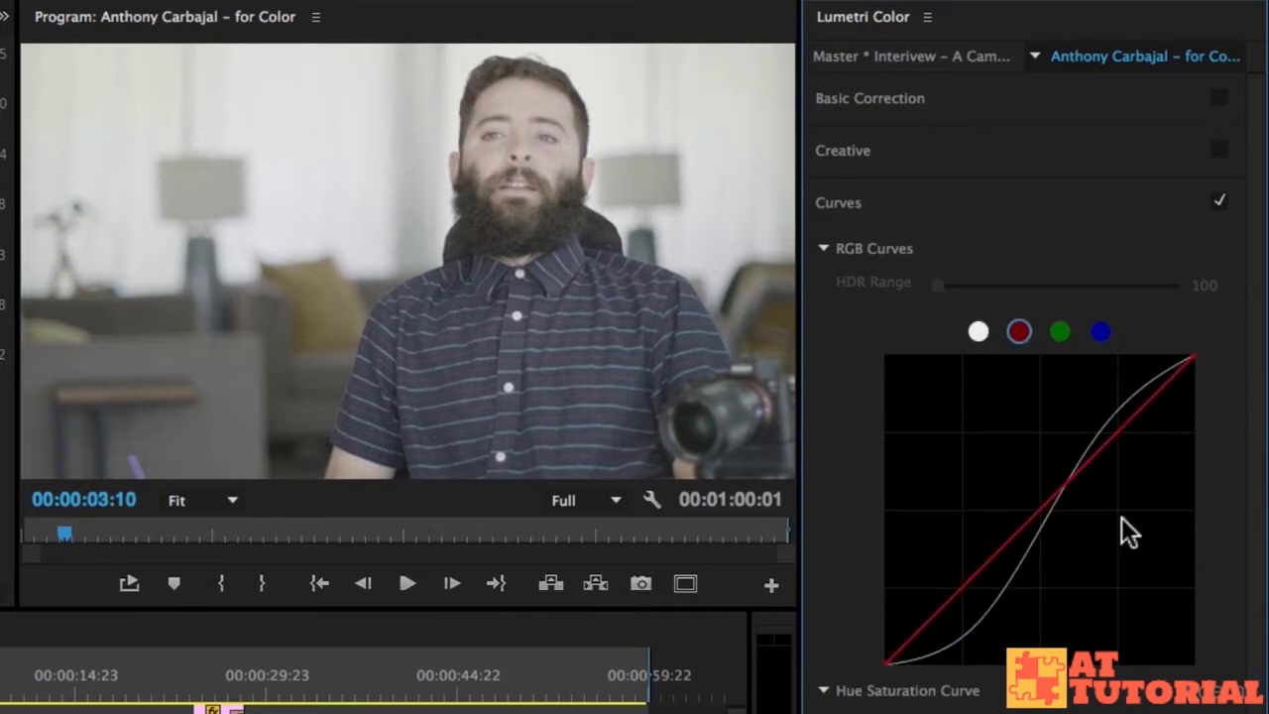
pyautogui.click(1033, 513)
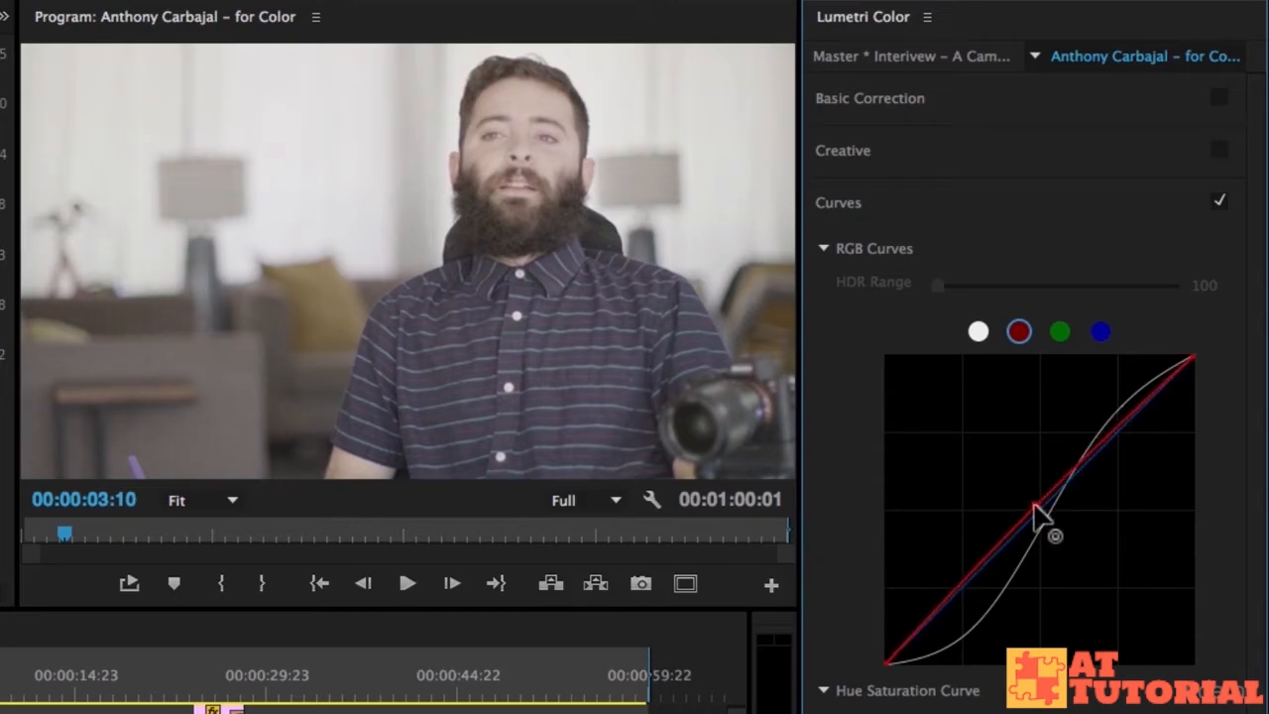
pyautogui.moveTo(1033, 514); pyautogui.dragTo(1009, 486)
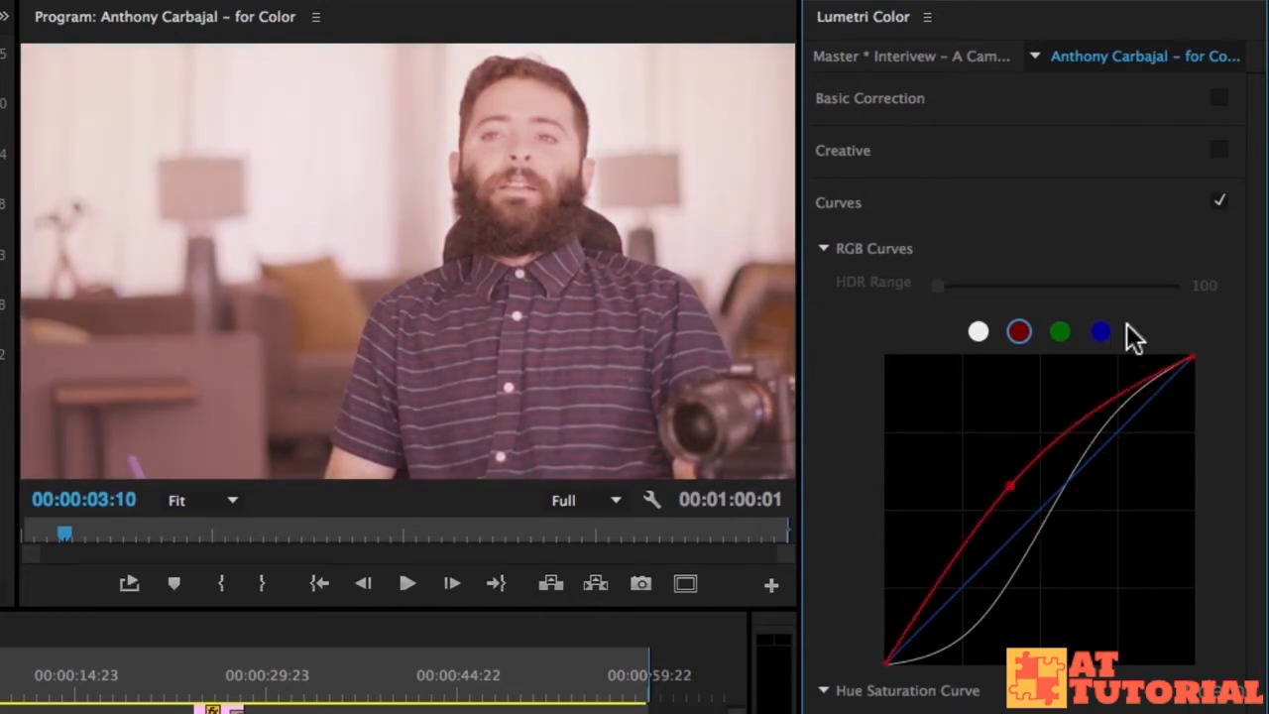
pyautogui.doubleClick(1010, 483)
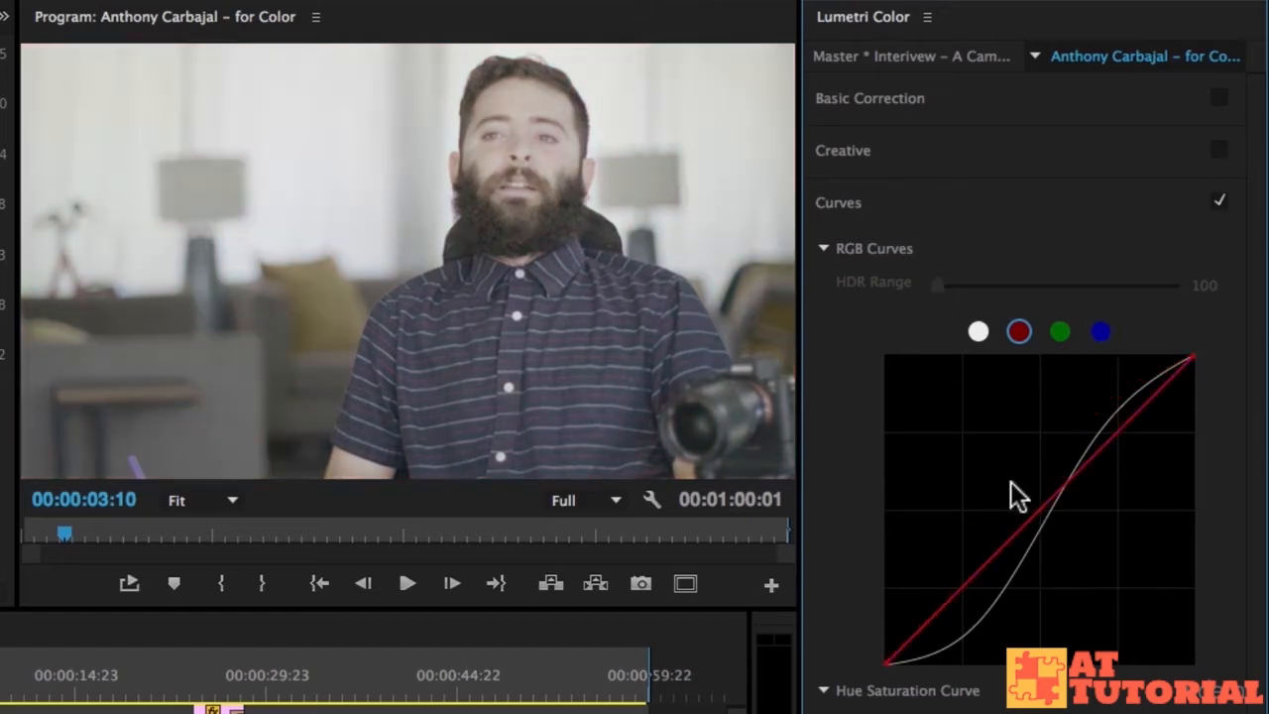
# Reset the white RGB curve to a straight line and turn Basic Correction back on.
pyautogui.scroll(-2, 1150, 521)
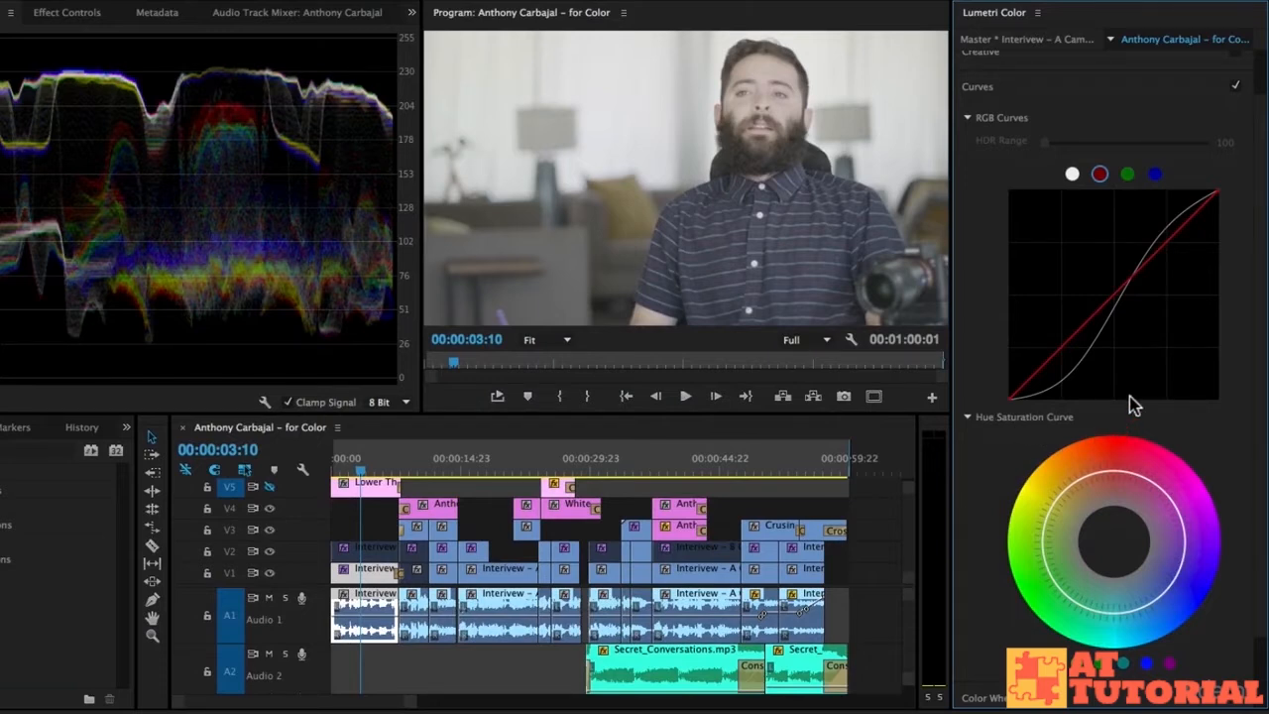
pyautogui.scroll(1, 1214, 303)
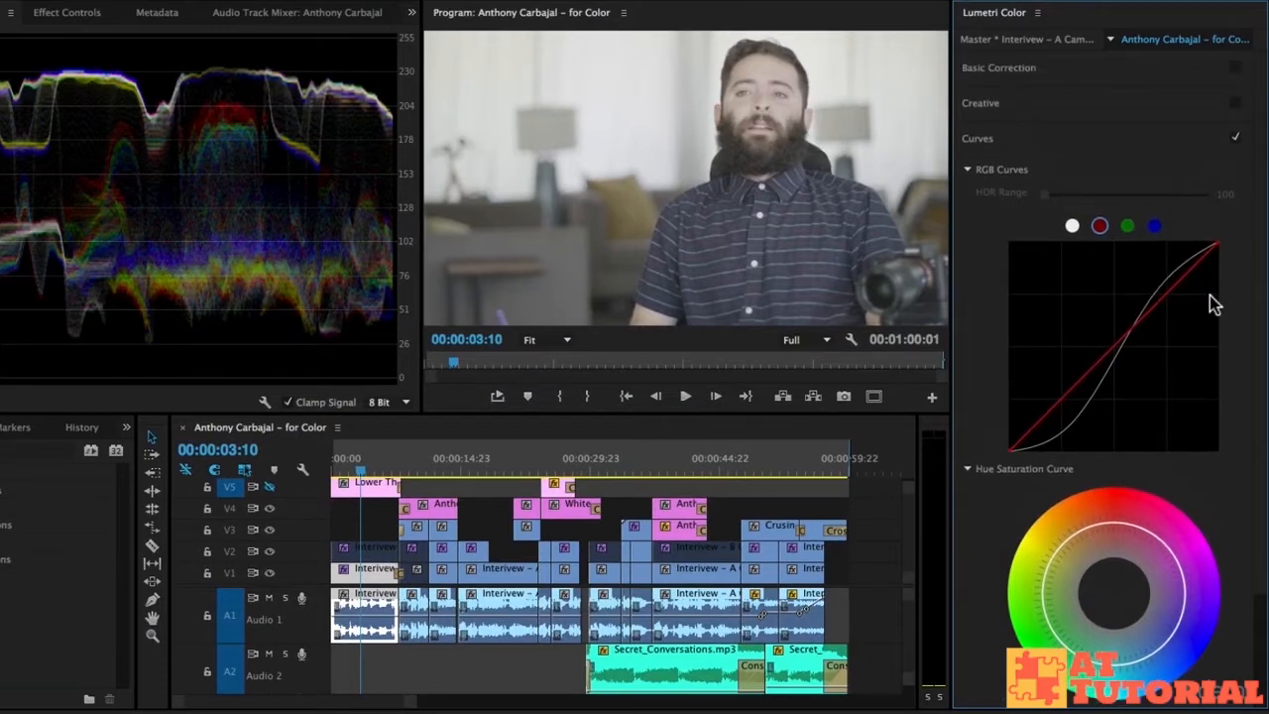
pyautogui.click(1073, 226)
pyautogui.doubleClick(1154, 303)
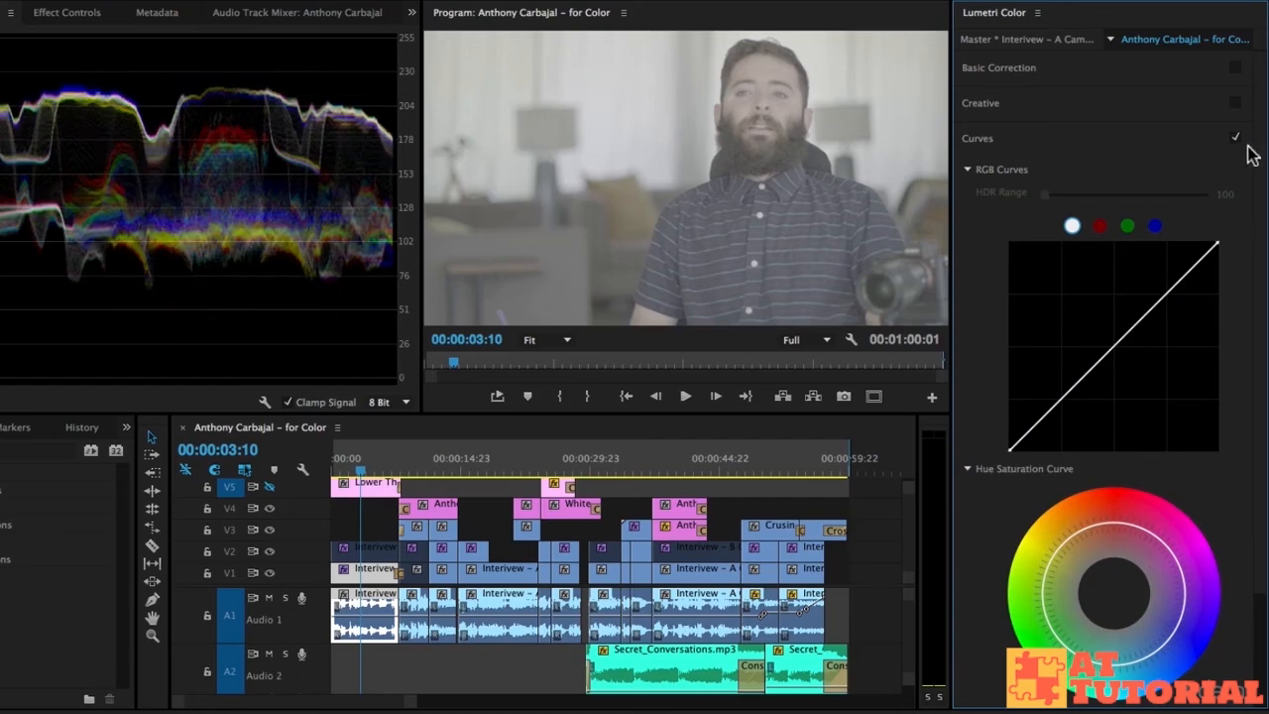
pyautogui.click(1229, 71)
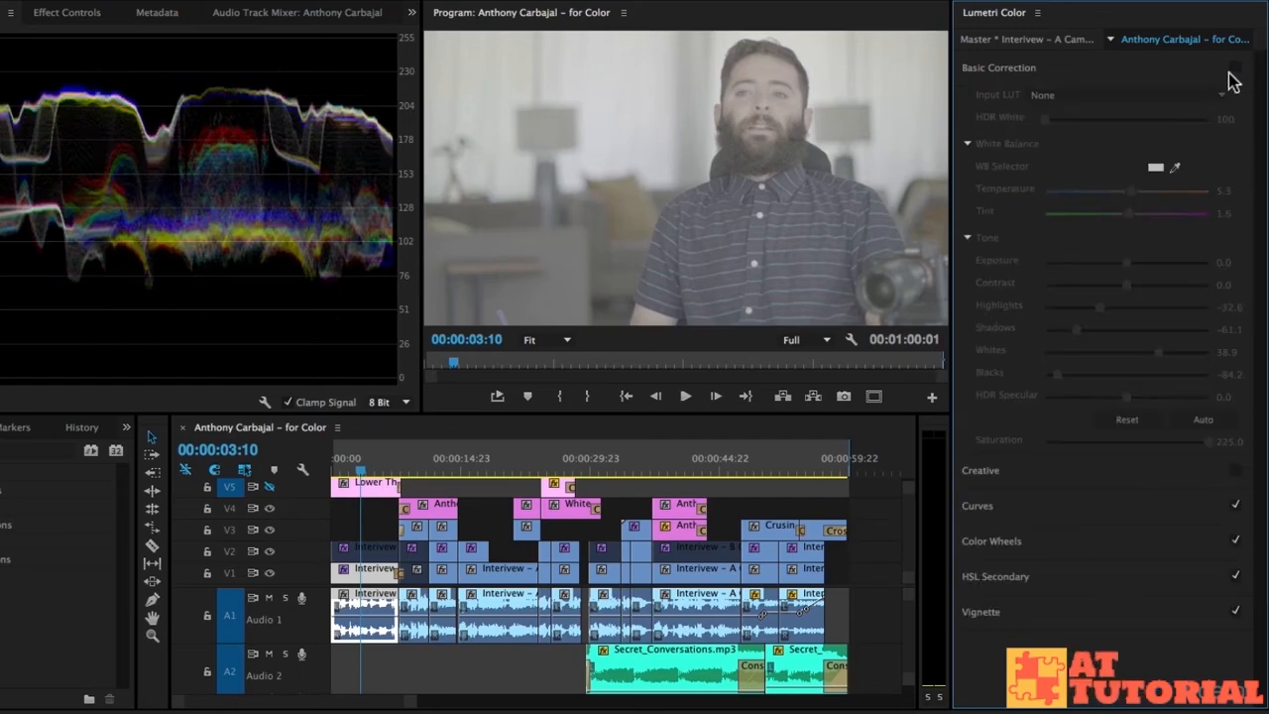
pyautogui.click(1235, 67)
pyautogui.click(1186, 65)
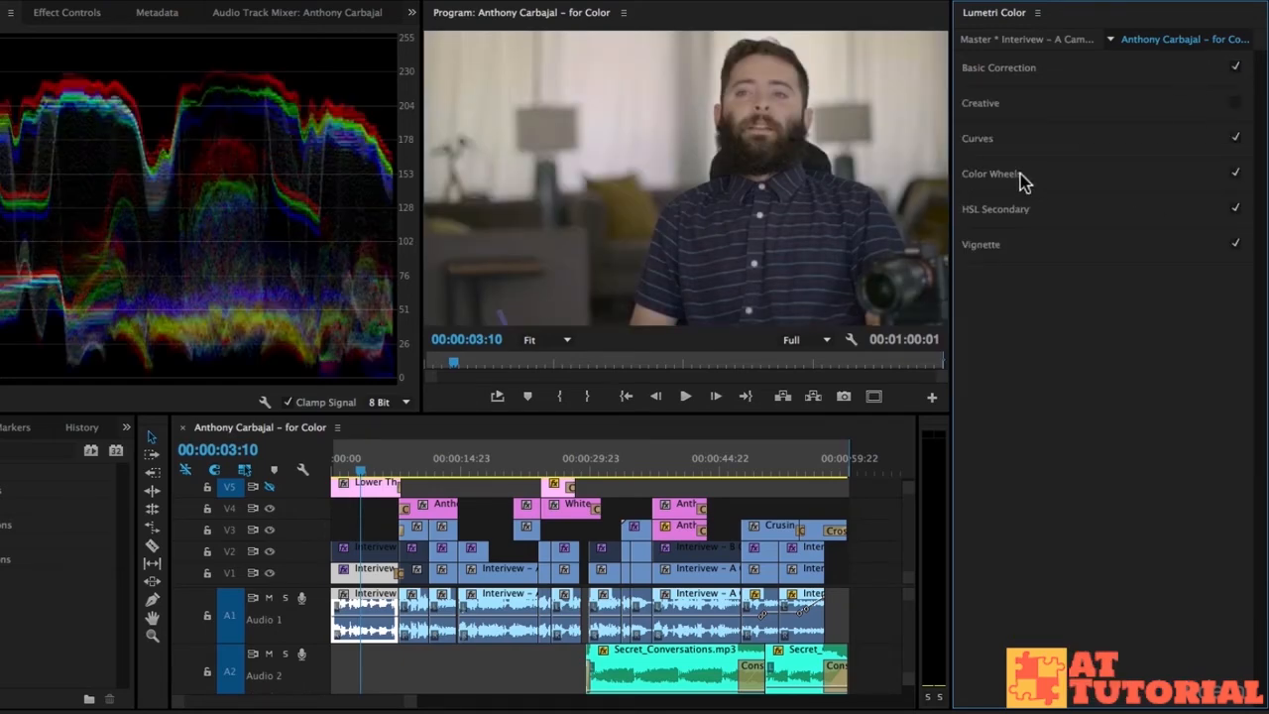
# Pull the blue range of the Hue Saturation Curve inward to desaturate the blues in the shirt.
pyautogui.click(1027, 141)
pyautogui.scroll(-3, 991, 450)
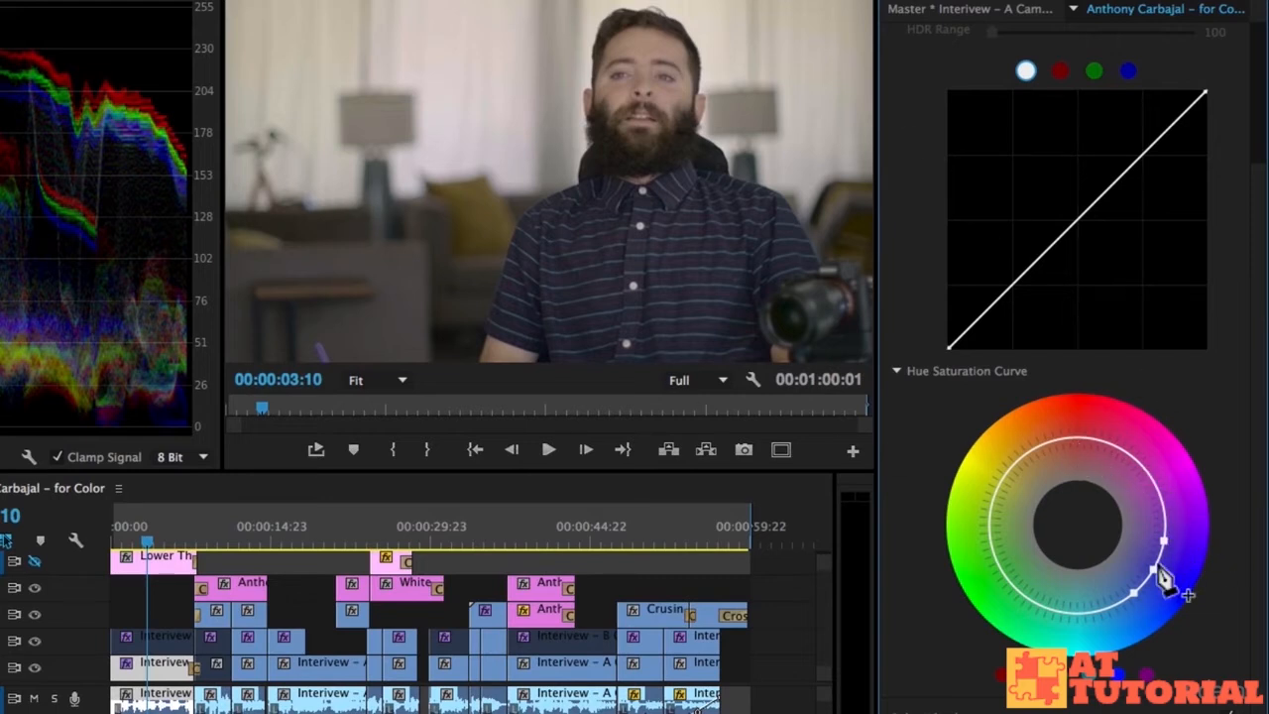
pyautogui.moveTo(1156, 583); pyautogui.dragTo(1100, 536)
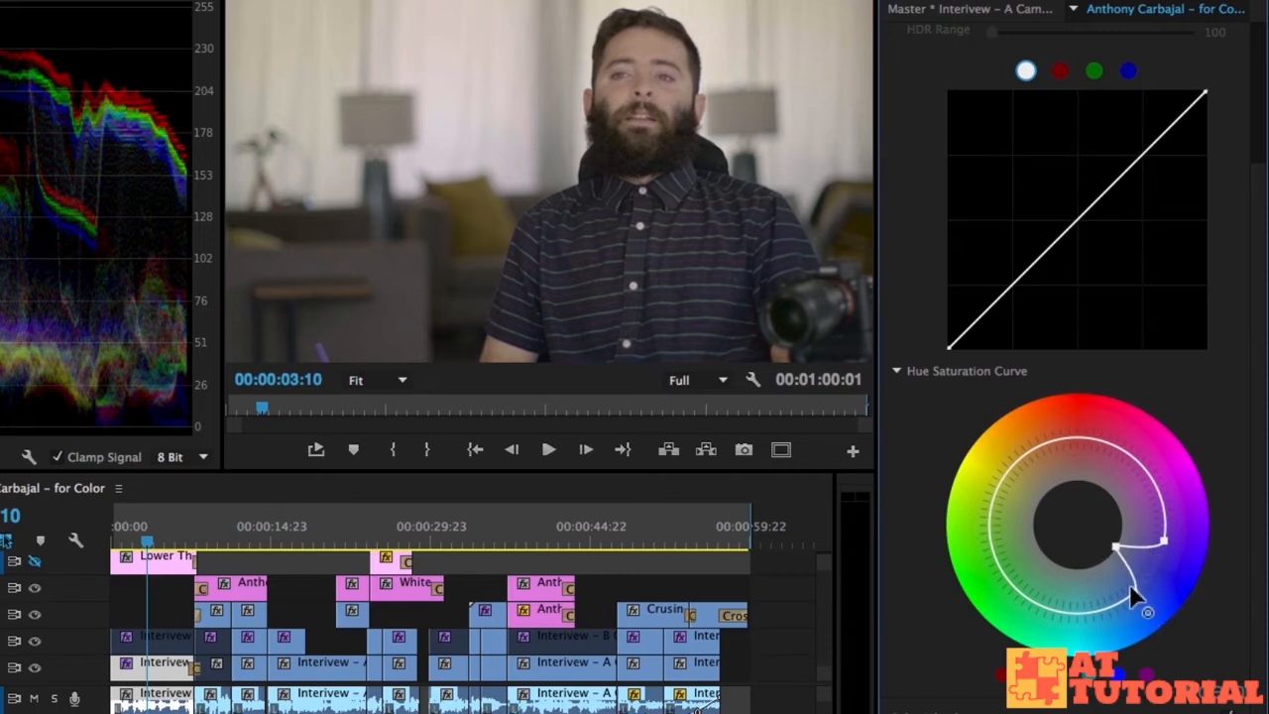
pyautogui.moveTo(1130, 588); pyautogui.dragTo(1092, 606)
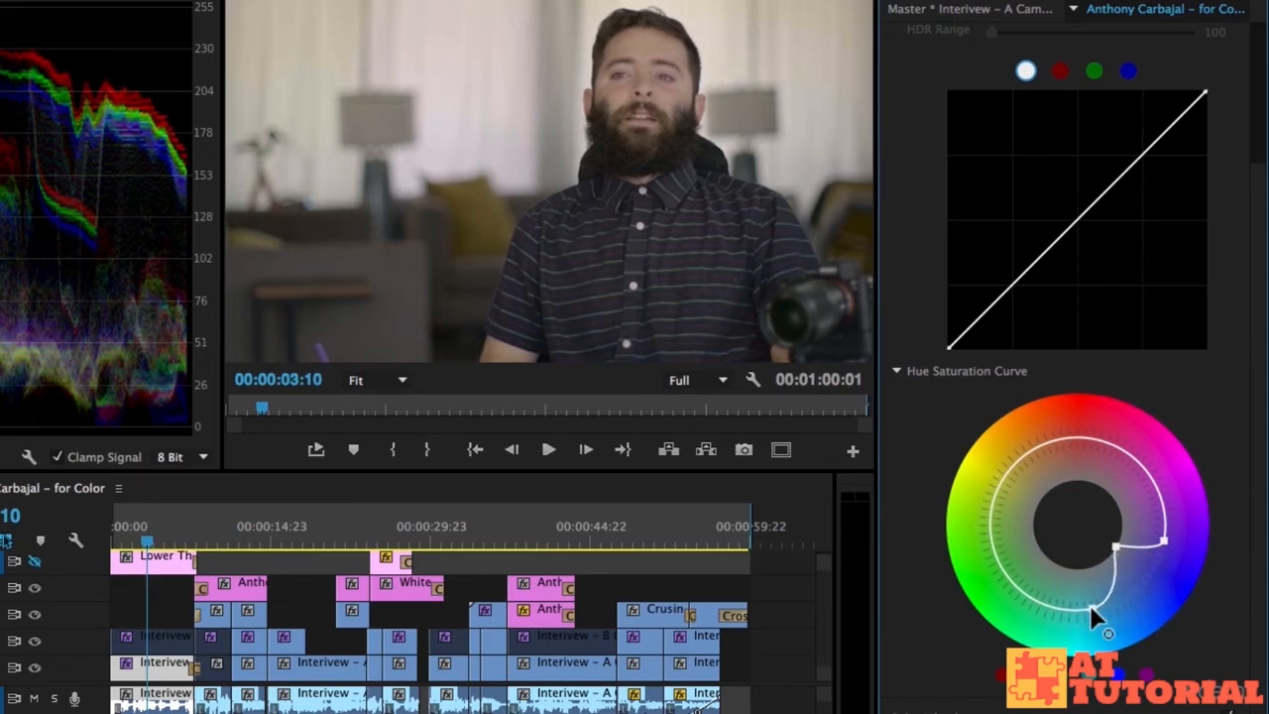
pyautogui.moveTo(1164, 543); pyautogui.dragTo(1094, 566)
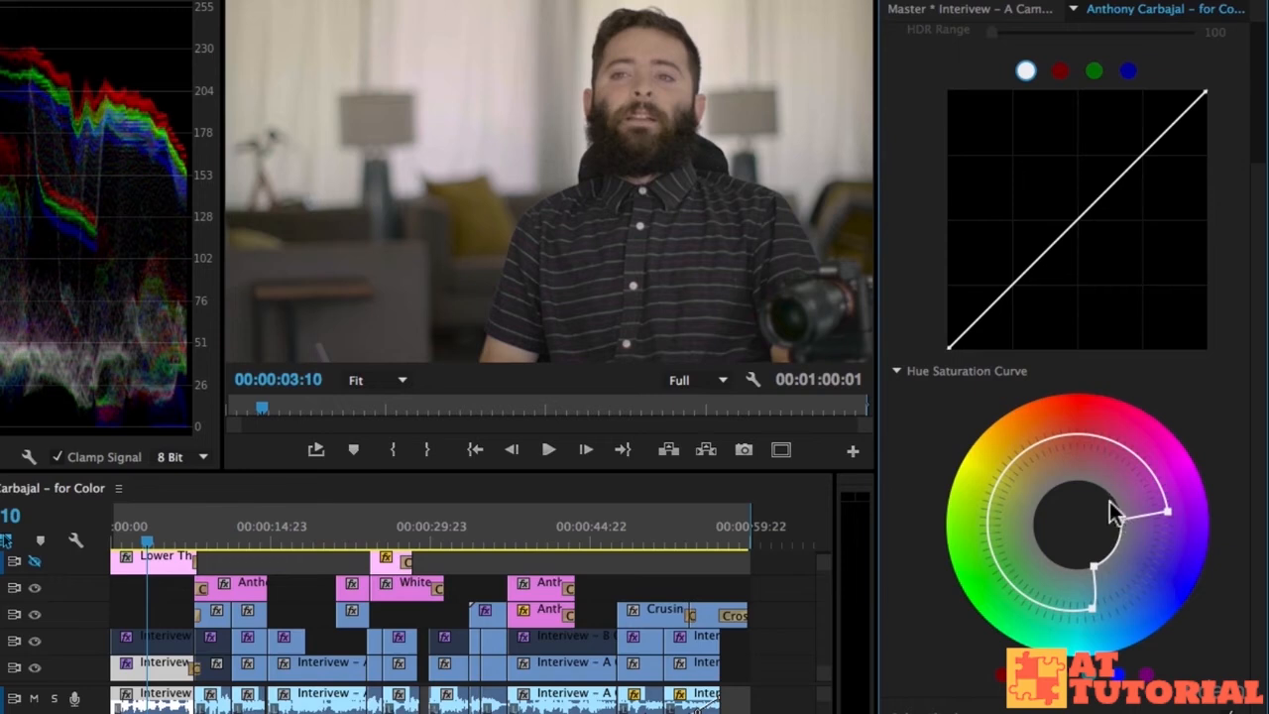
# Push the blue range of the Hue Saturation Curve to the outer edge and pull all other hues to the centre.
pyautogui.click(1121, 518)
pyautogui.moveTo(1106, 632); pyautogui.dragTo(1163, 649)
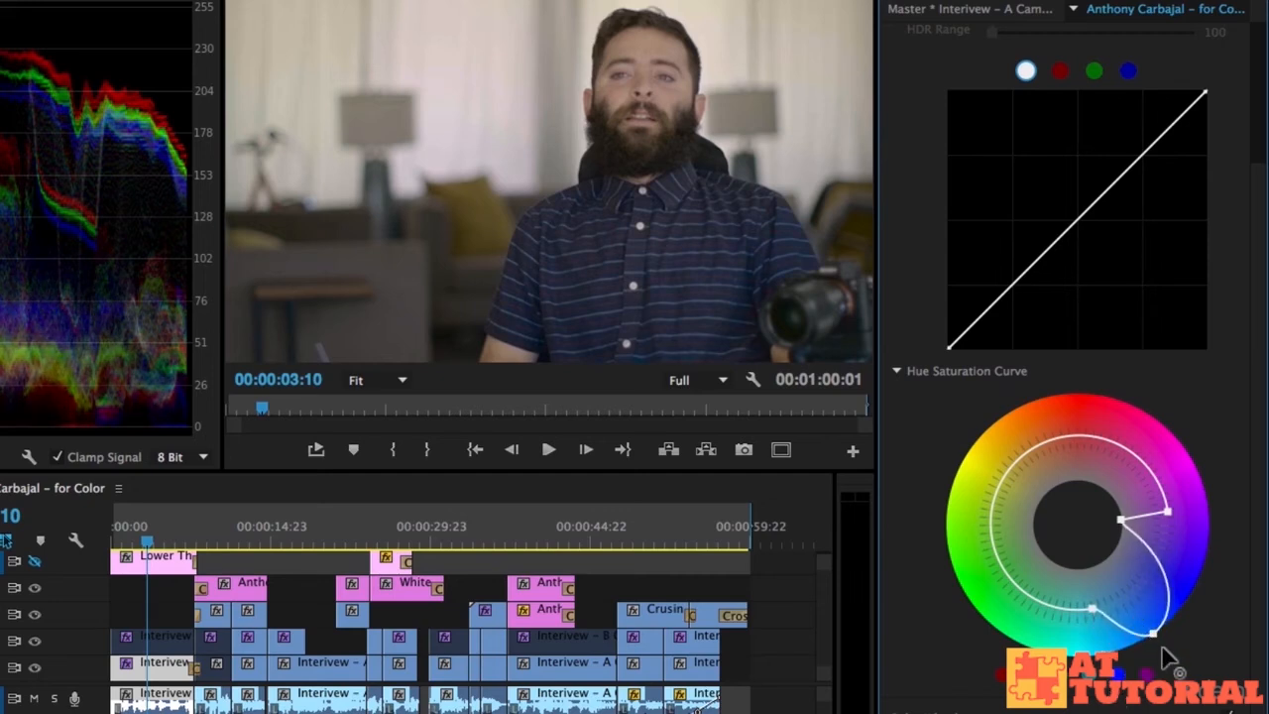
pyautogui.moveTo(1127, 525); pyautogui.dragTo(1223, 566)
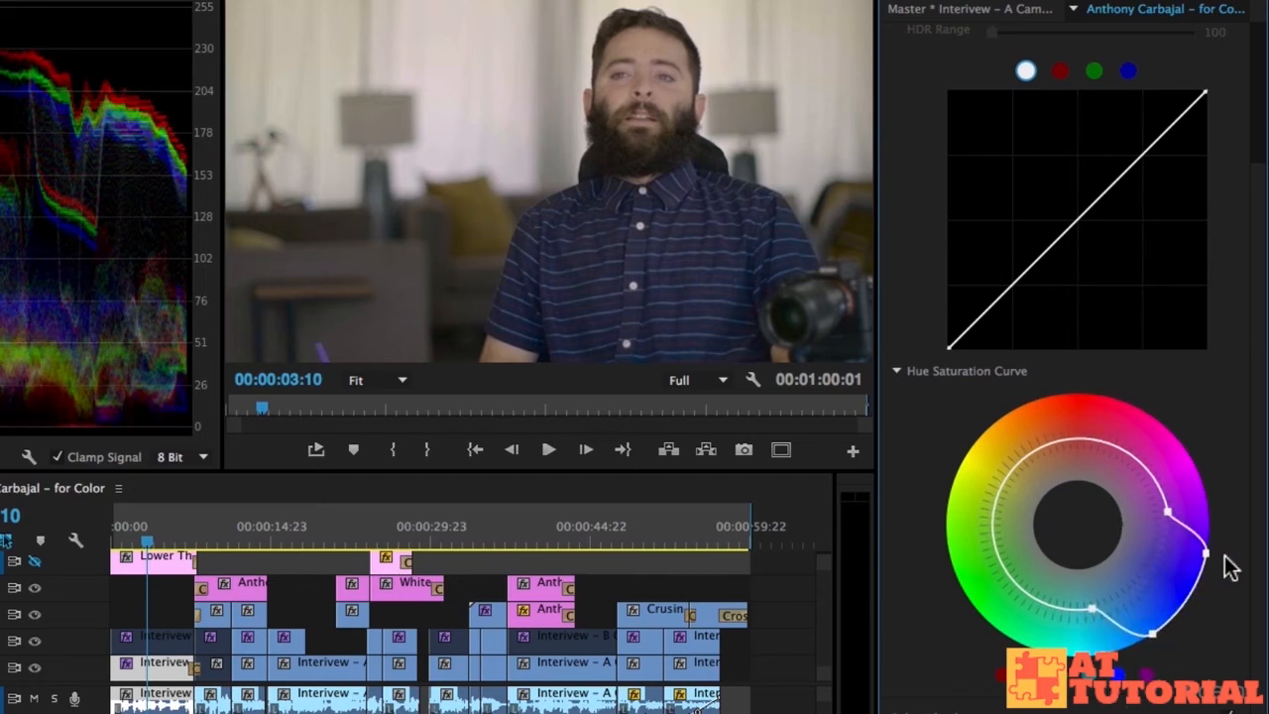
pyautogui.moveTo(1096, 607); pyautogui.dragTo(1101, 562)
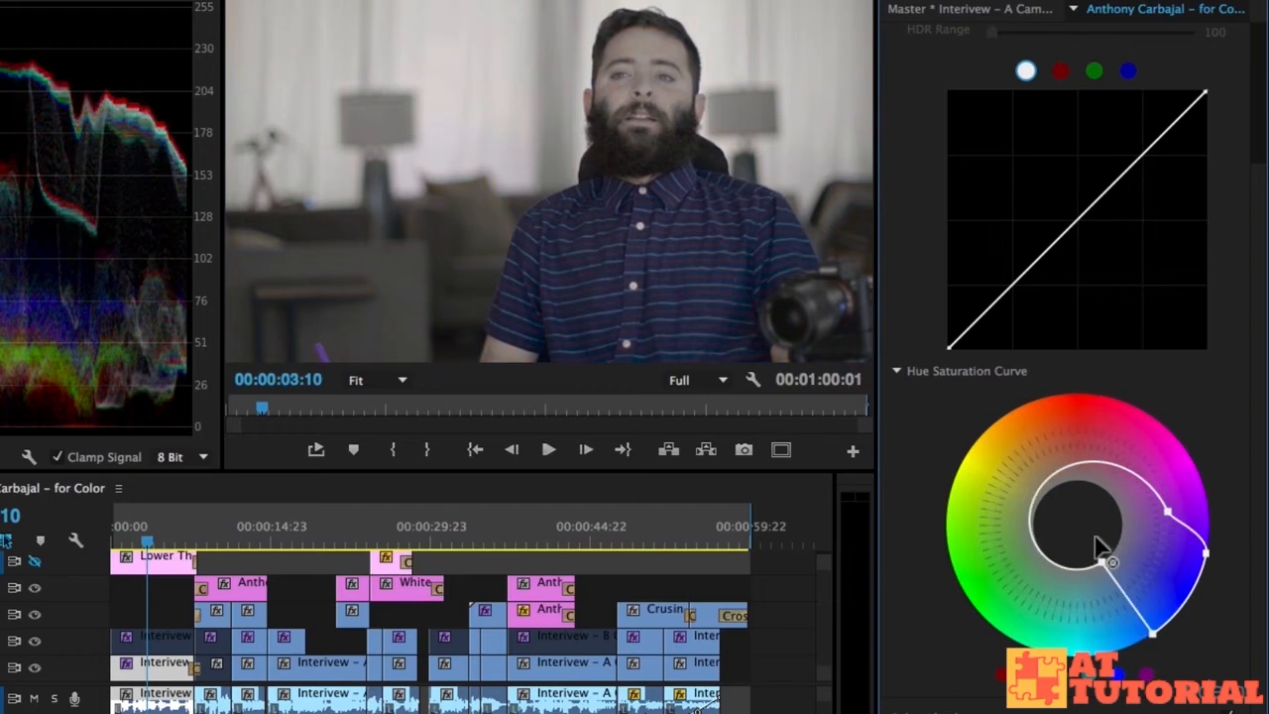
pyautogui.moveTo(1172, 513); pyautogui.dragTo(1111, 515)
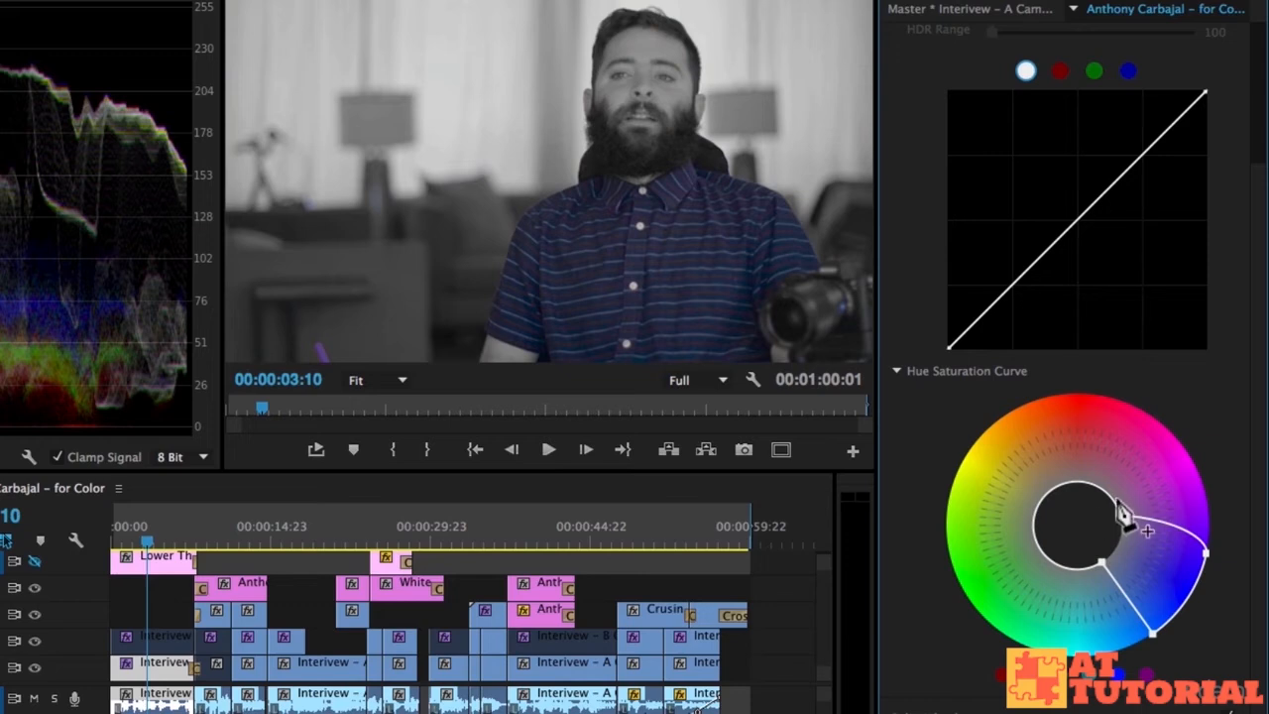
pyautogui.hotkey('ctrl', 's')
# Add control points around the red-orange hues of the Hue Saturation Curve and pull them outward to restore the skin tones.
pyautogui.click(1041, 501)
pyautogui.click(1092, 484)
pyautogui.click(1074, 482)
pyautogui.moveTo(1071, 490); pyautogui.dragTo(1014, 424)
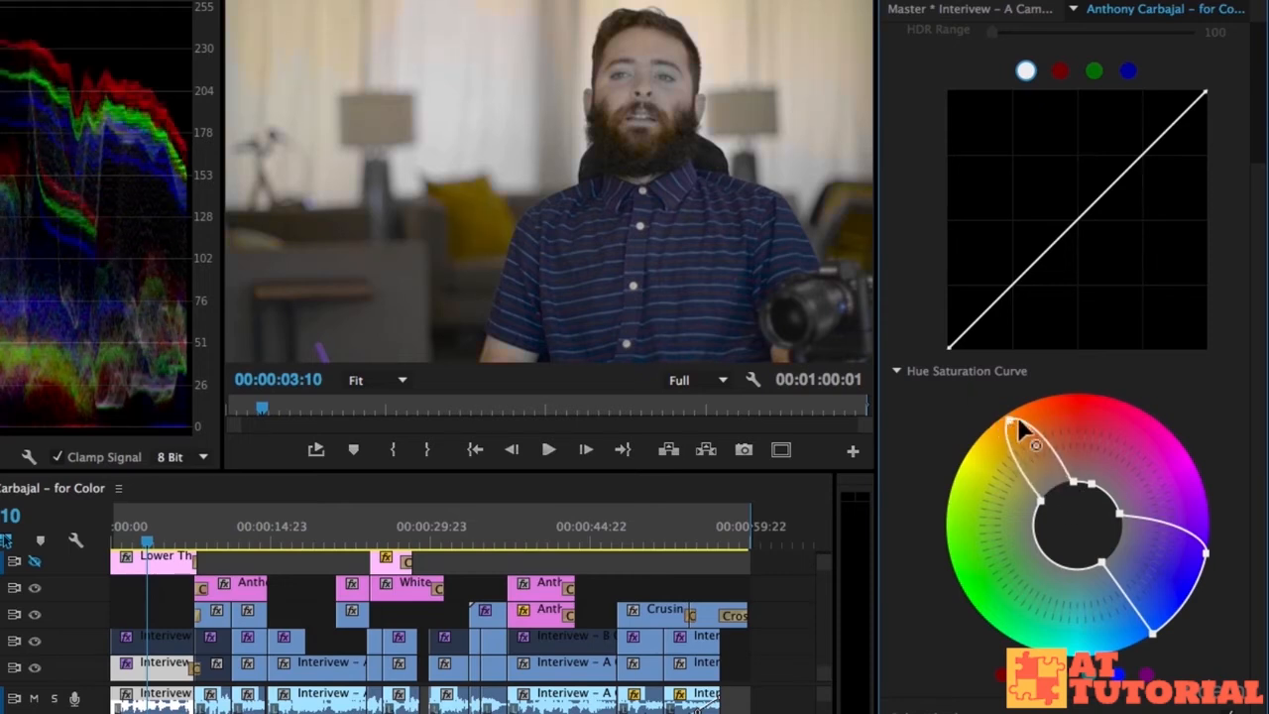
pyautogui.moveTo(1074, 482); pyautogui.dragTo(1044, 393)
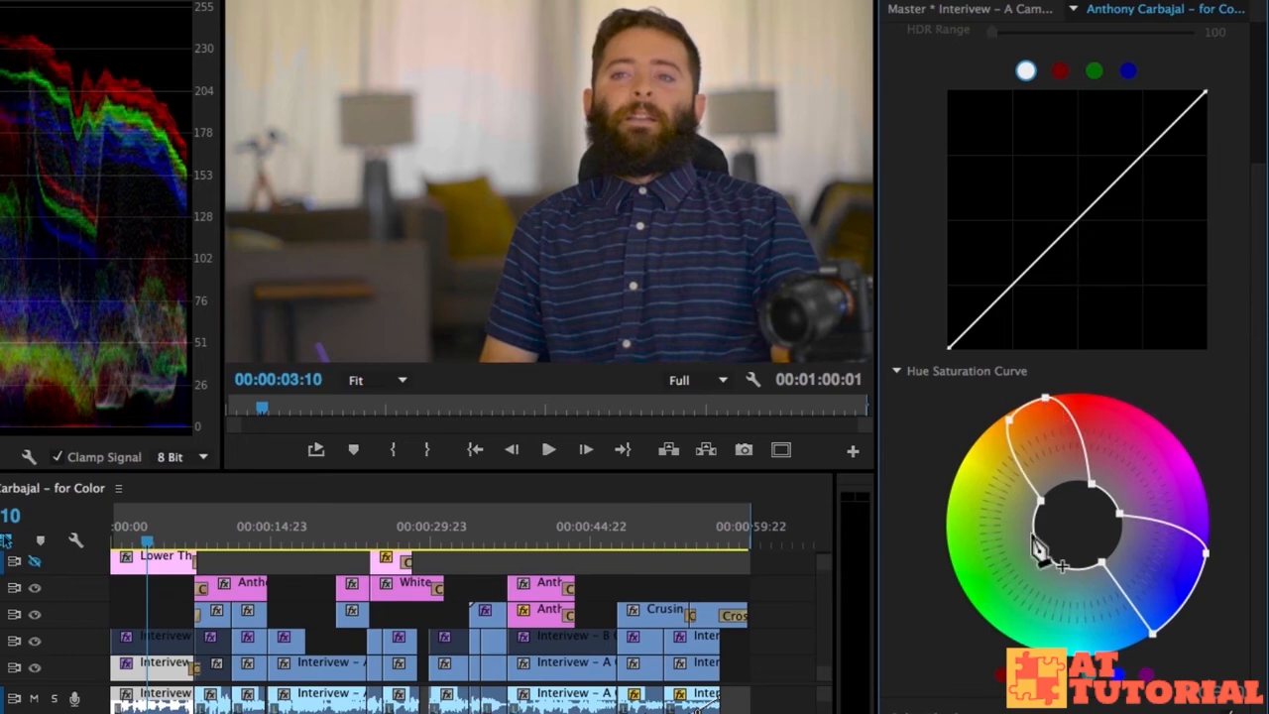
# Widen the raised orange range of the Hue Saturation Curve toward yellow and ease its outer points slightly inward.
pyautogui.moveTo(1041, 501); pyautogui.dragTo(1040, 518)
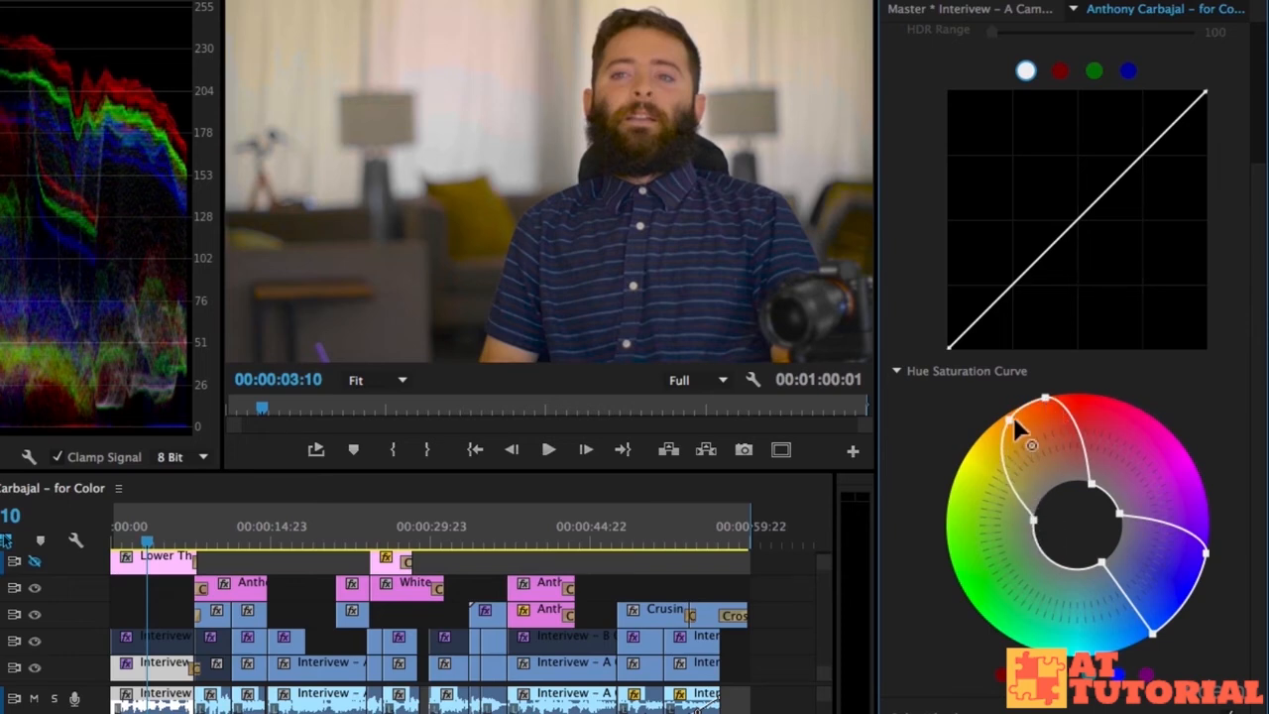
pyautogui.moveTo(1010, 421); pyautogui.dragTo(981, 435)
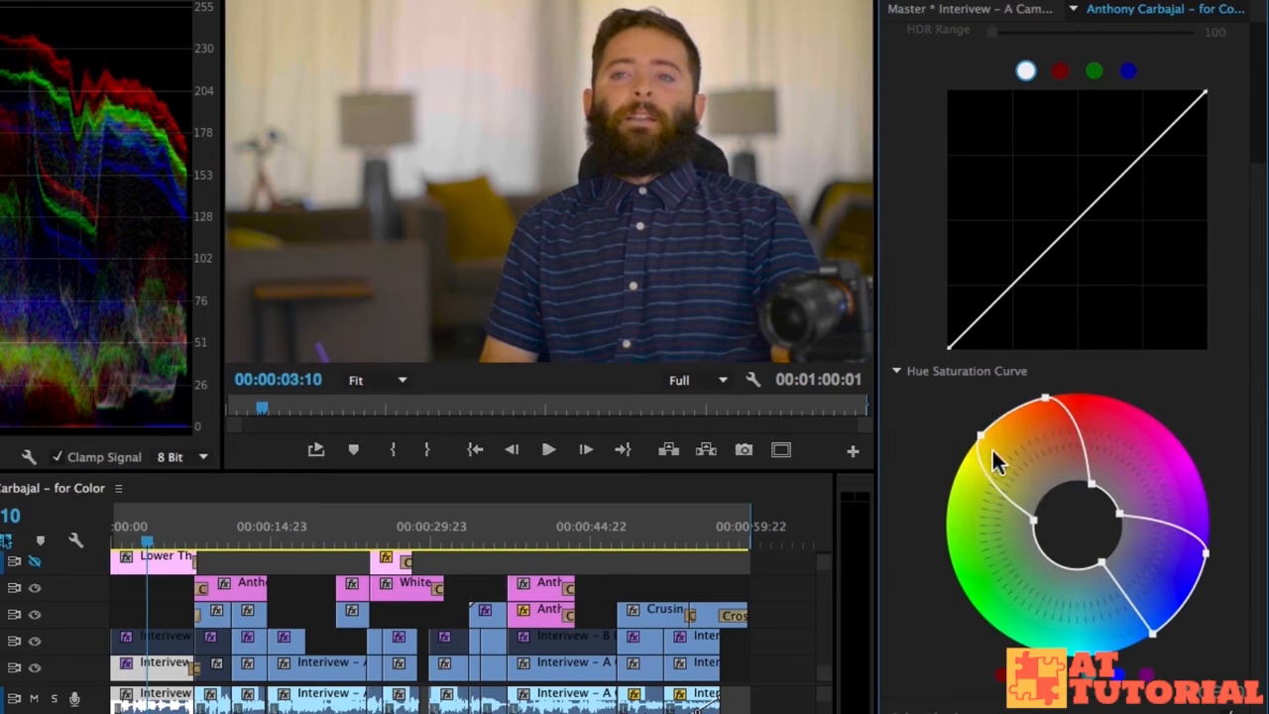
pyautogui.moveTo(982, 433); pyautogui.dragTo(991, 457)
pyautogui.moveTo(1049, 397); pyautogui.dragTo(1056, 418)
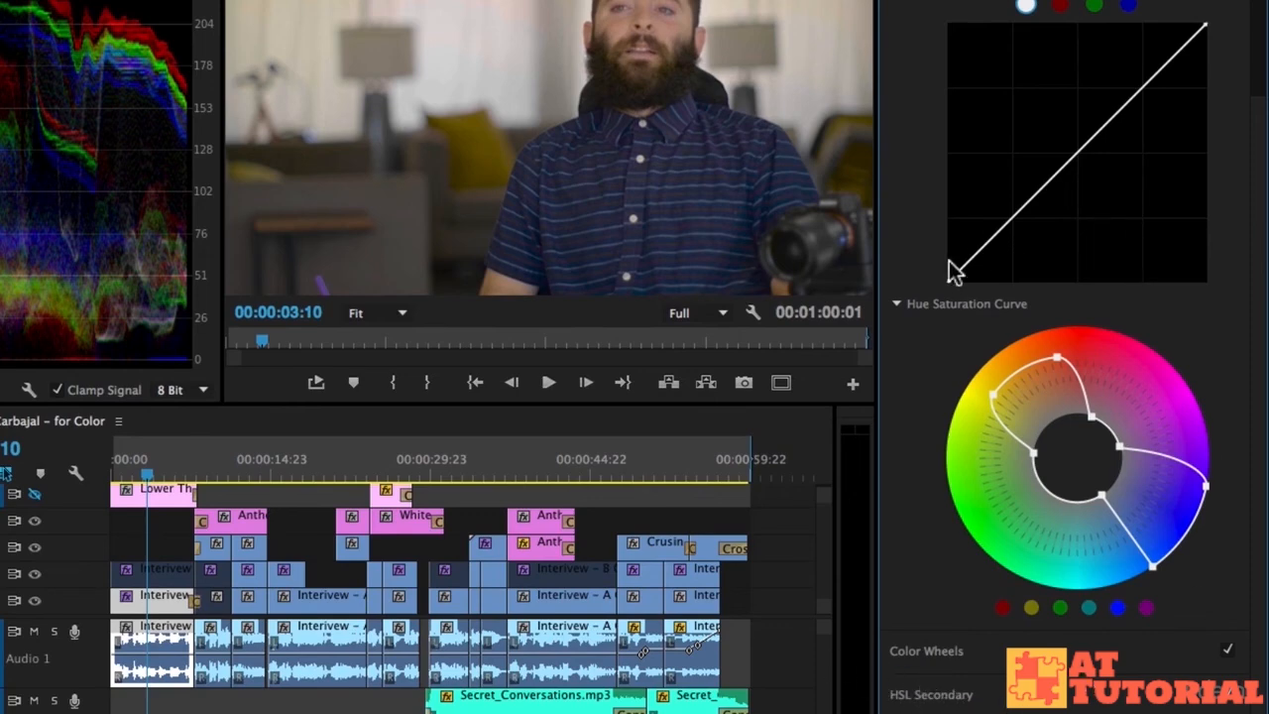
# Reset the Hue Saturation Curve to its default circle.
pyautogui.doubleClick(992, 393)
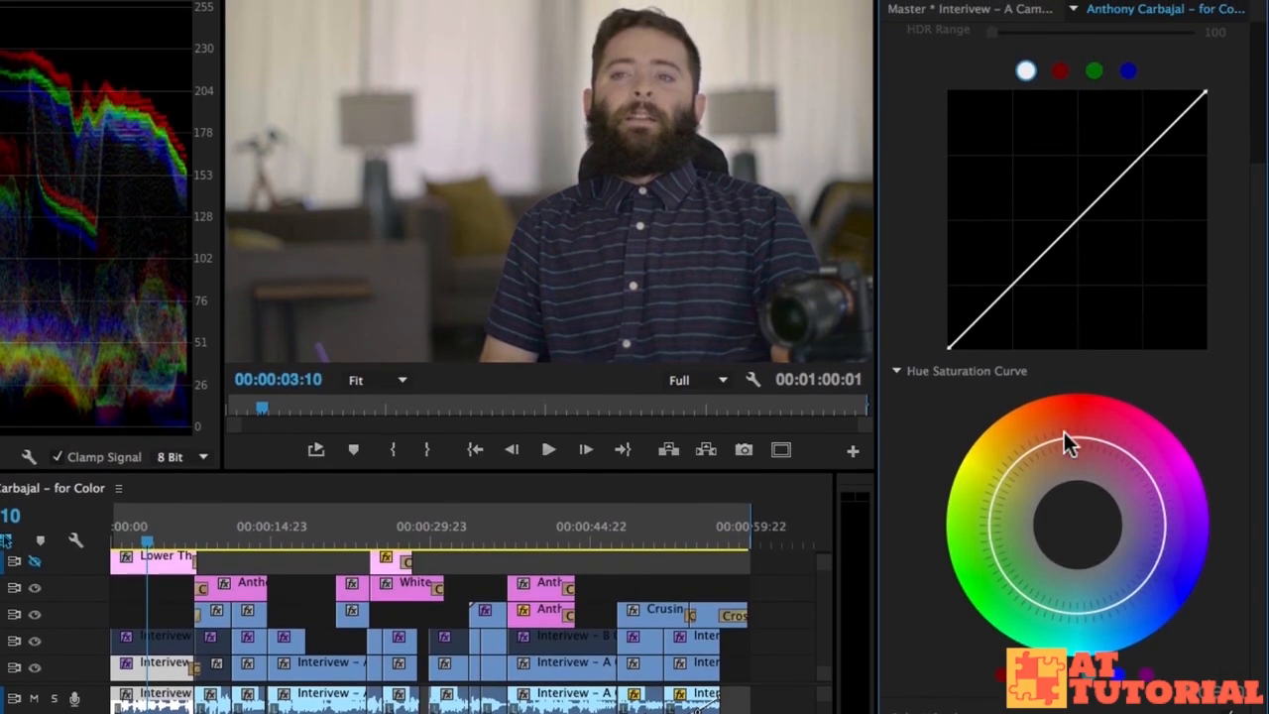
pyautogui.scroll(4, 941, 386)
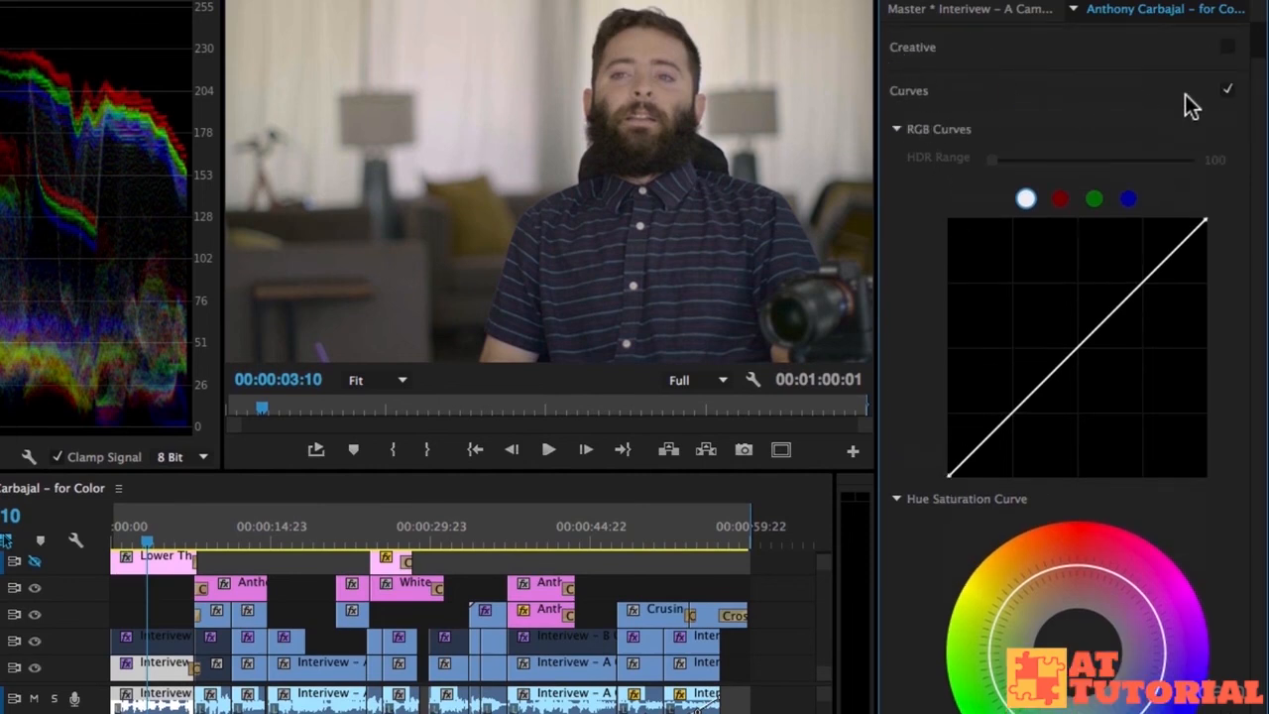
pyautogui.scroll(1, 1225, 361)
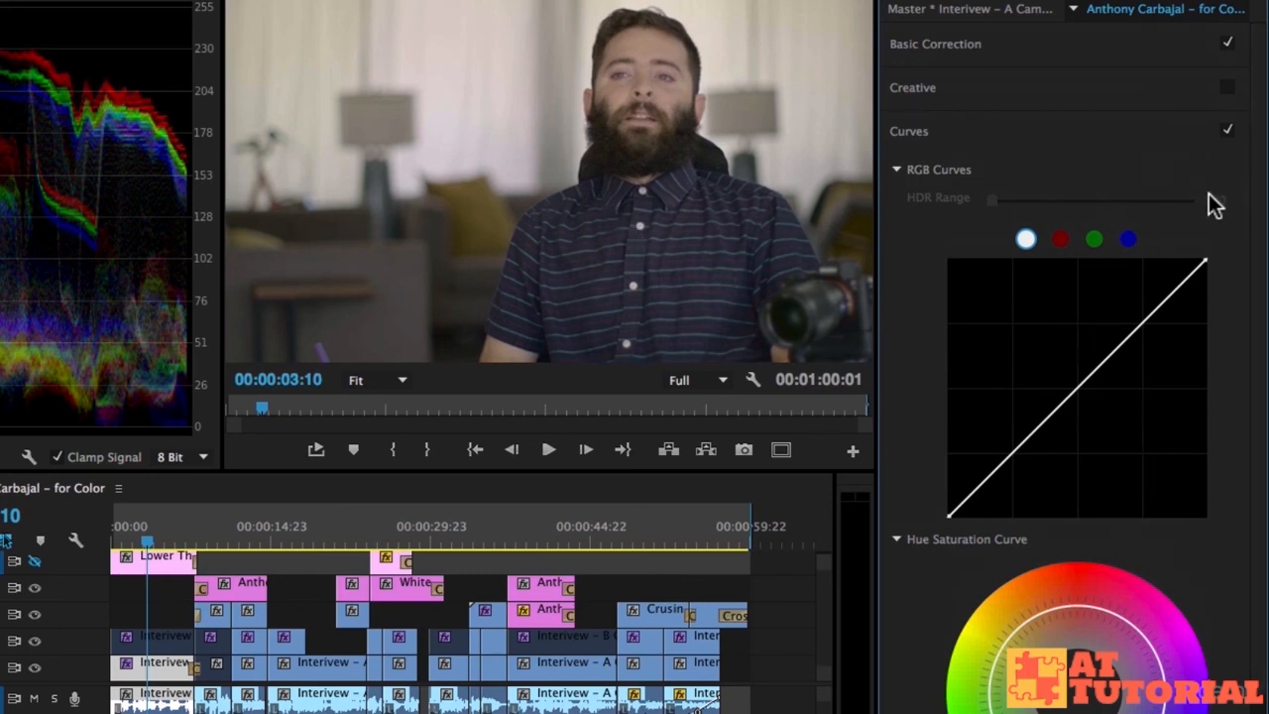
pyautogui.scroll(-3, 1208, 198)
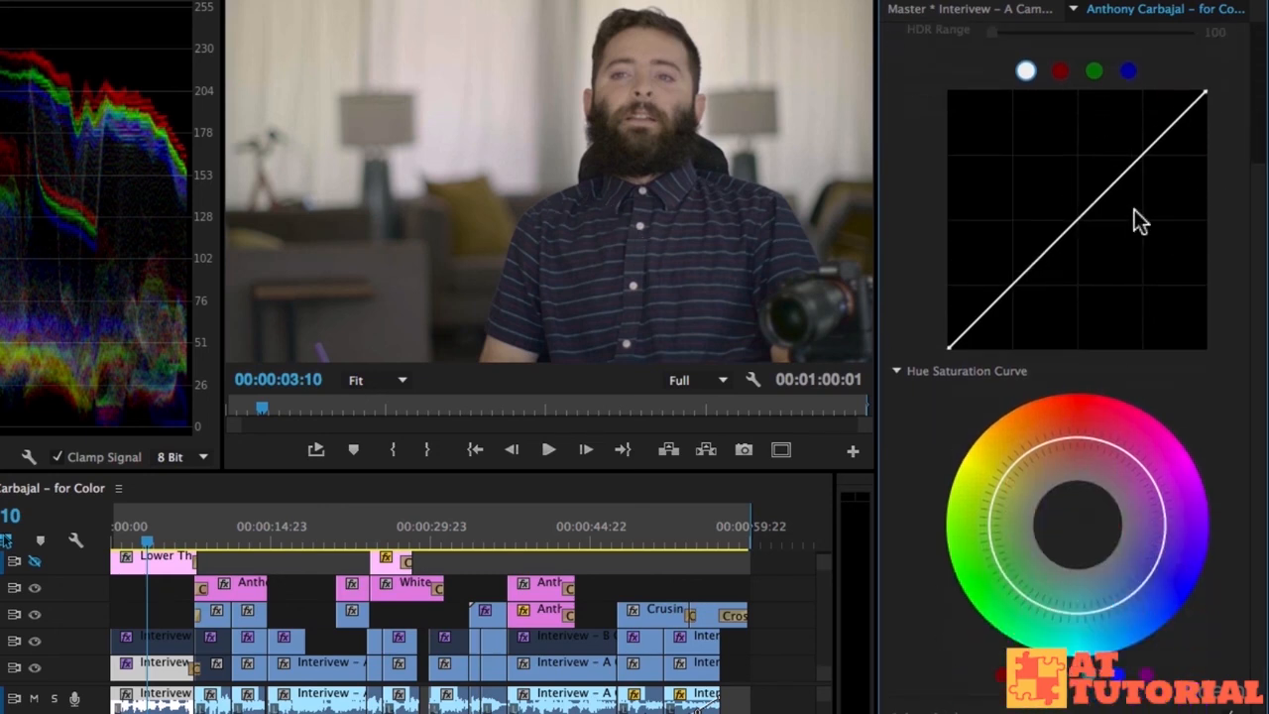